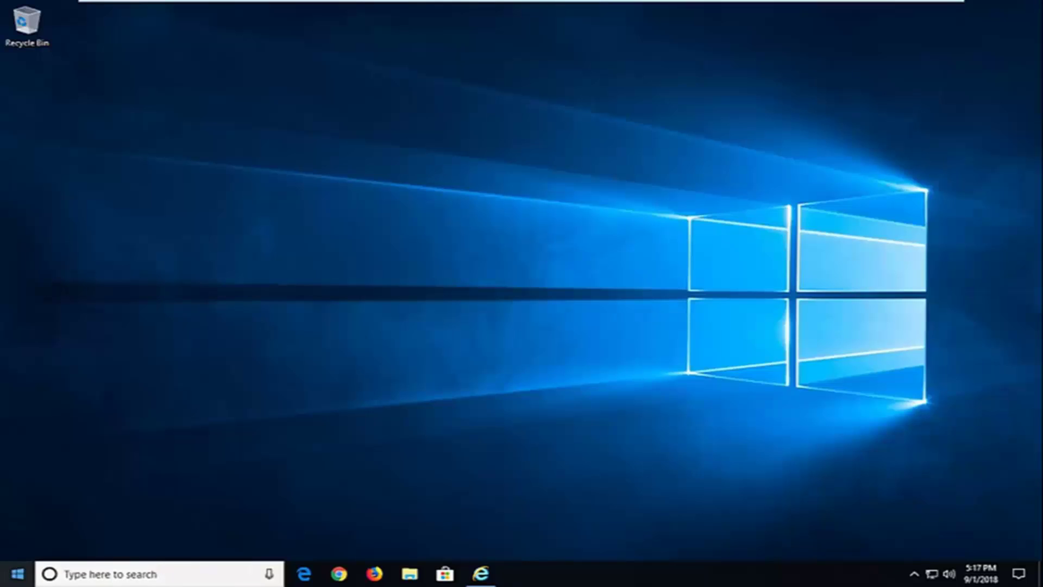
- Open the Start menu's power options, then dismiss them without restarting and return to the desktop
click(17, 573)
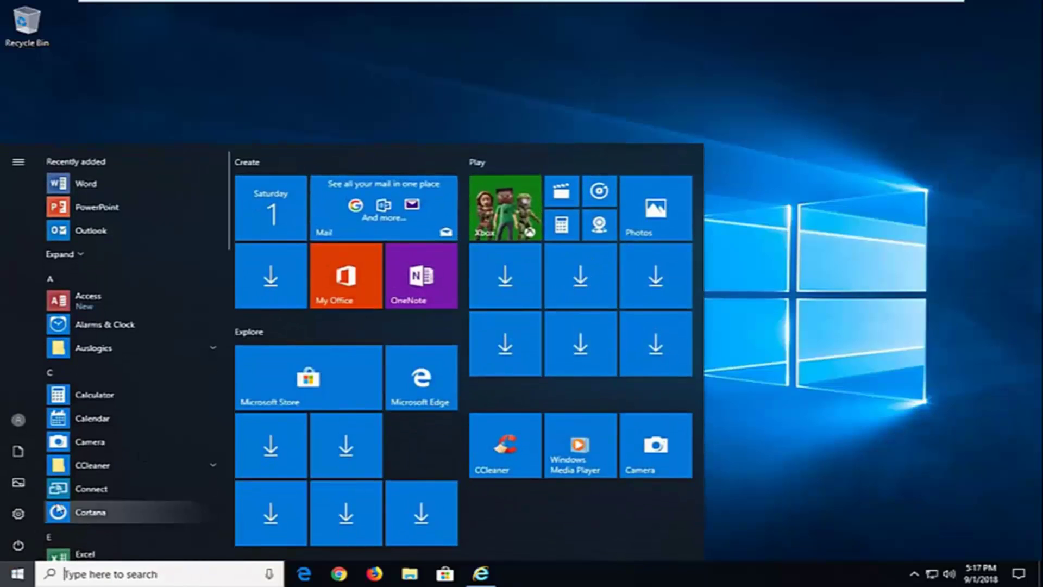
click(19, 544)
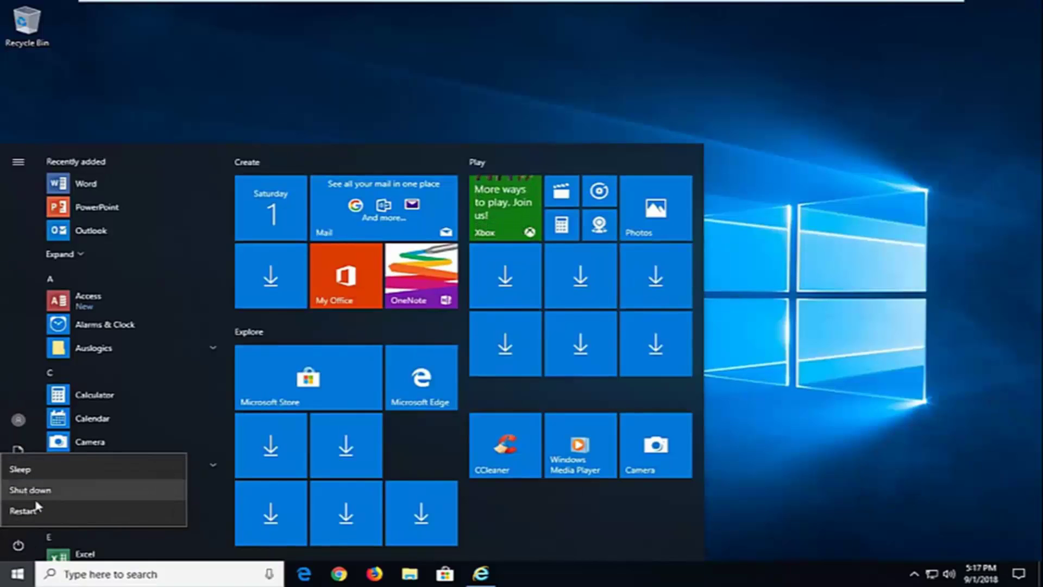
key(Escape)
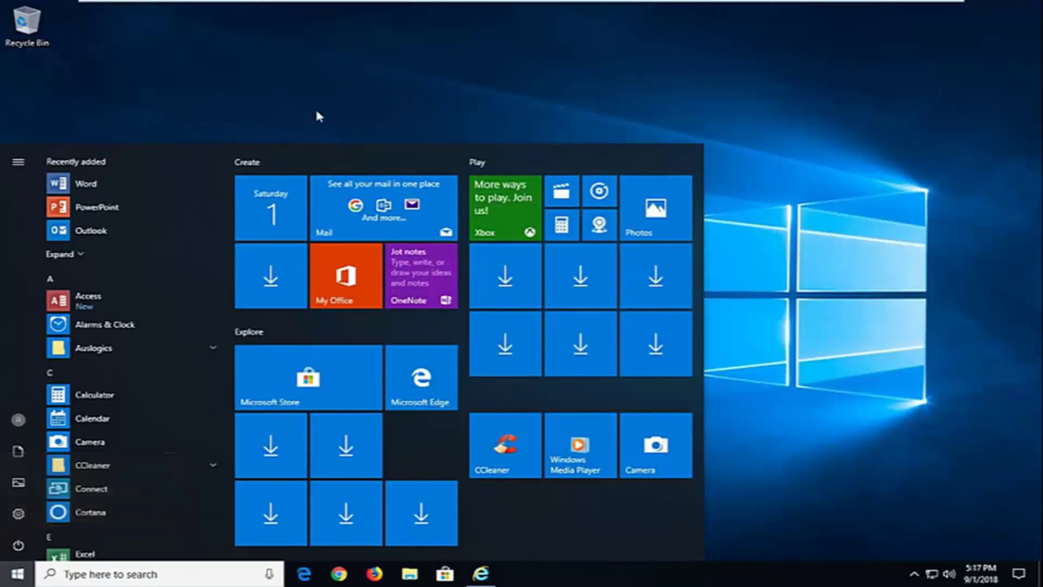
click(307, 119)
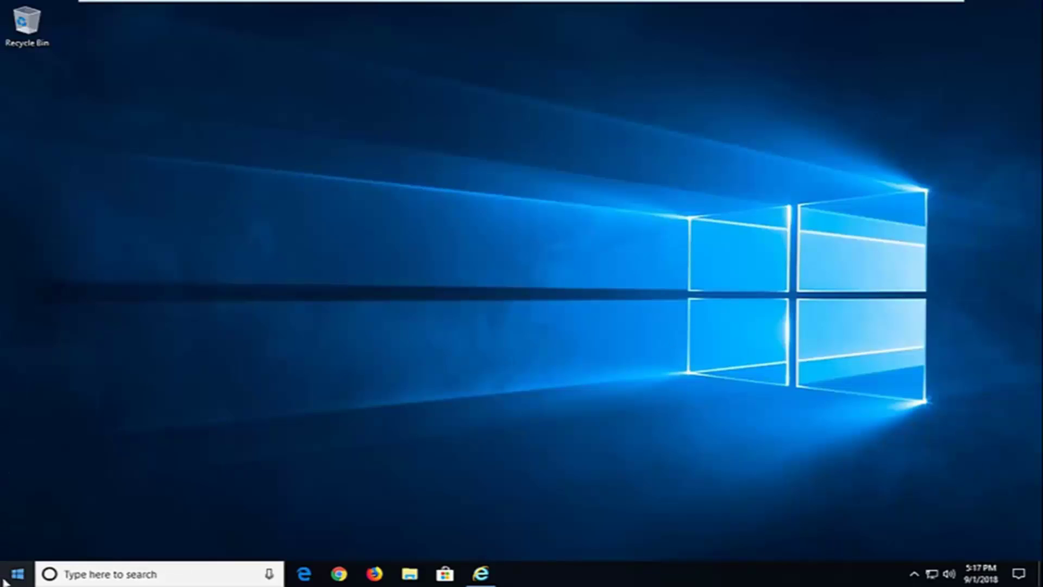
- Search for regedit and run it as administrator, approving the User Account Control prompt
click(17, 571)
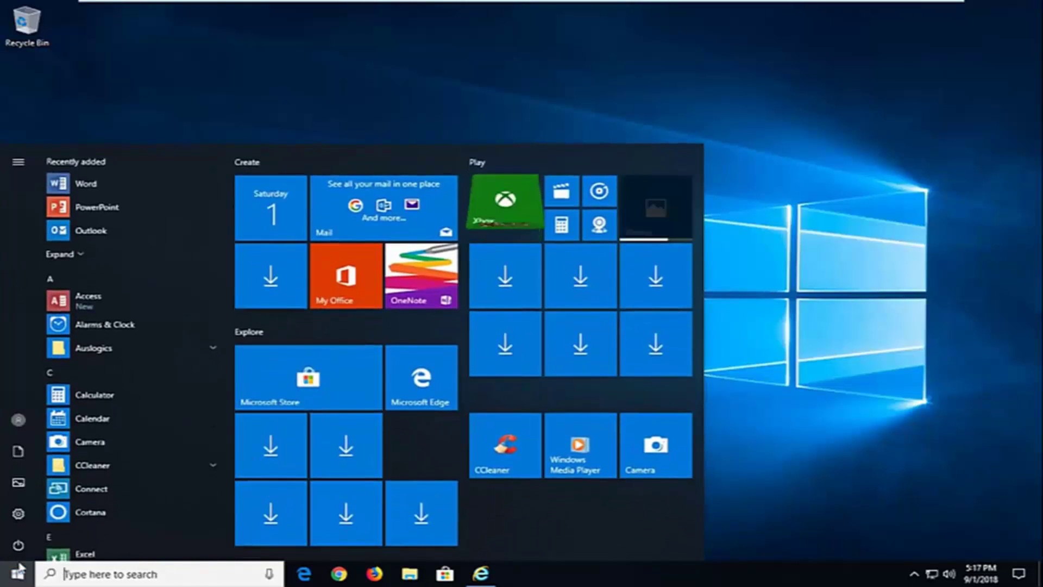
text(regedit)
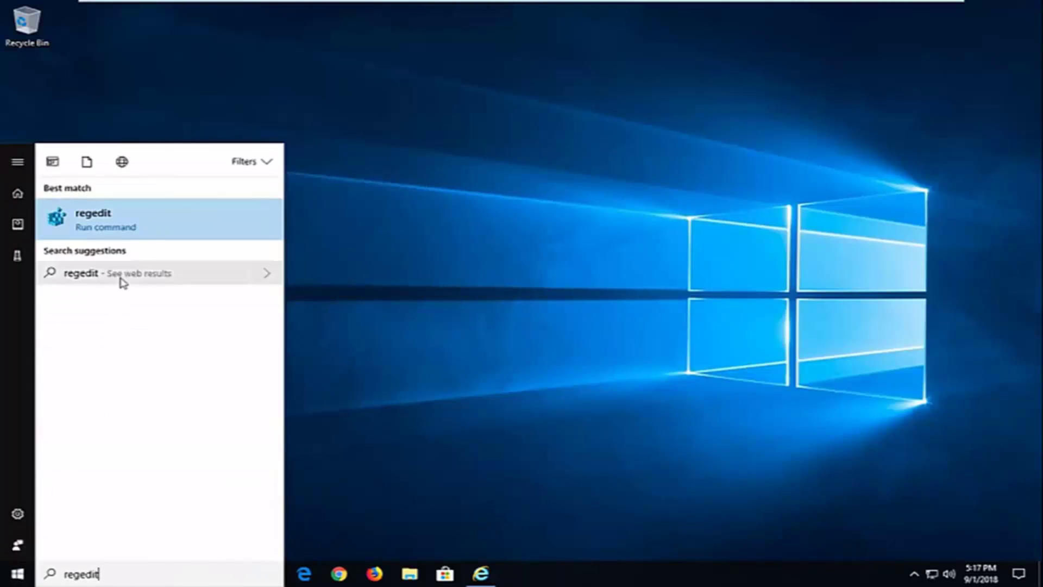
right_click(128, 229)
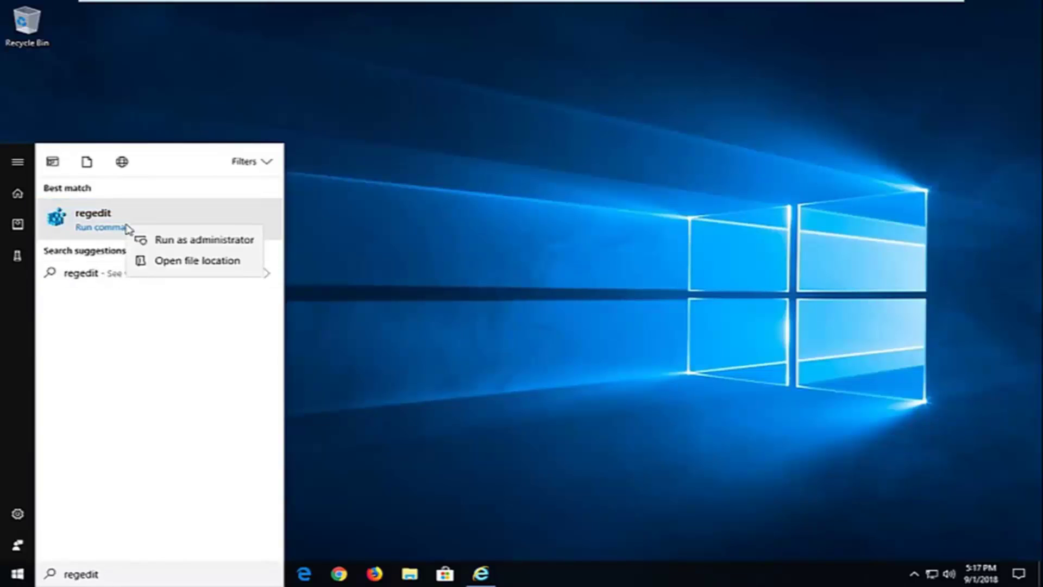
click(163, 245)
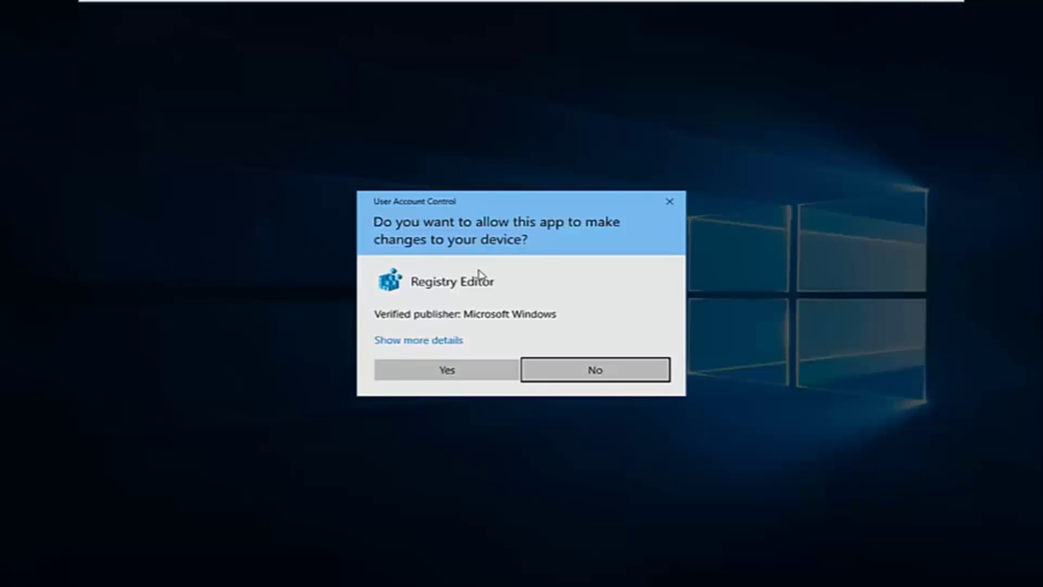
click(435, 367)
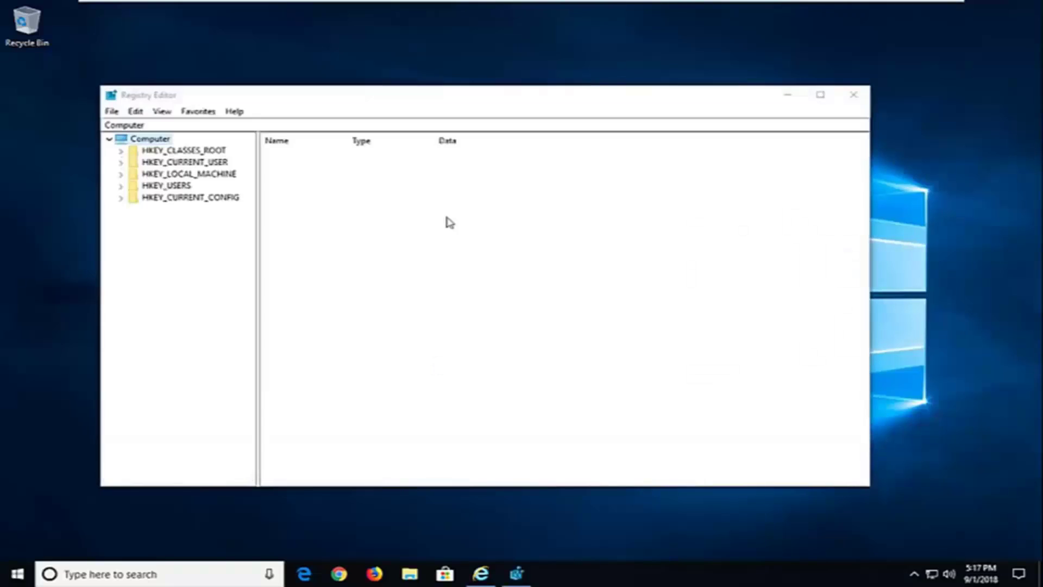
drag(416, 100, 478, 88)
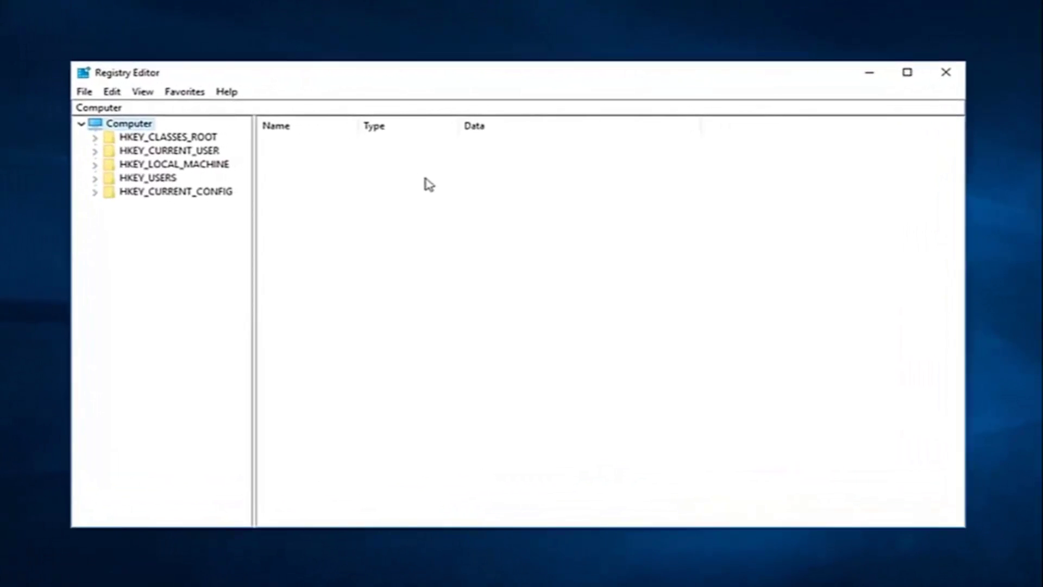
click(86, 94)
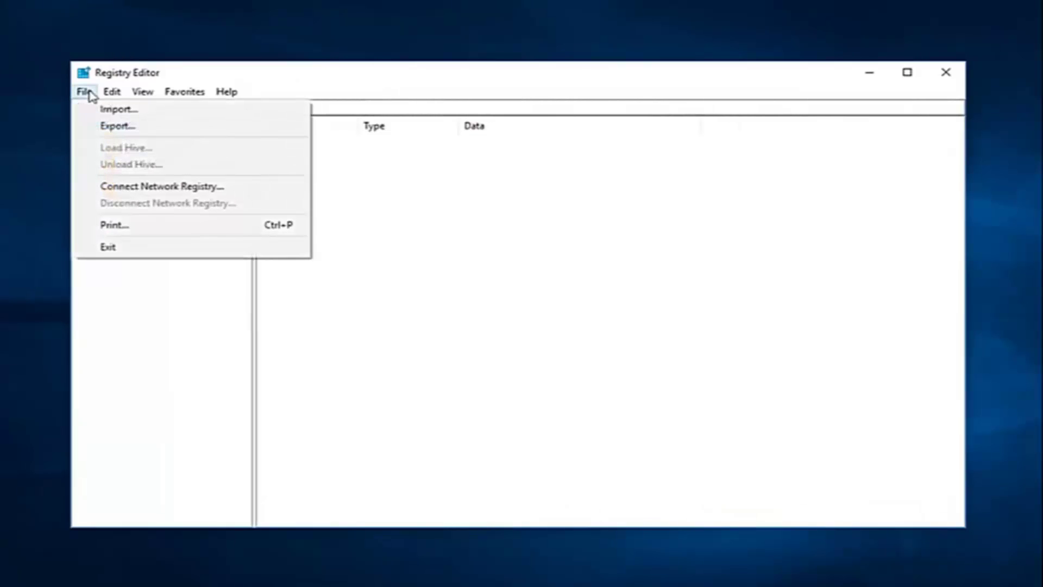
click(113, 128)
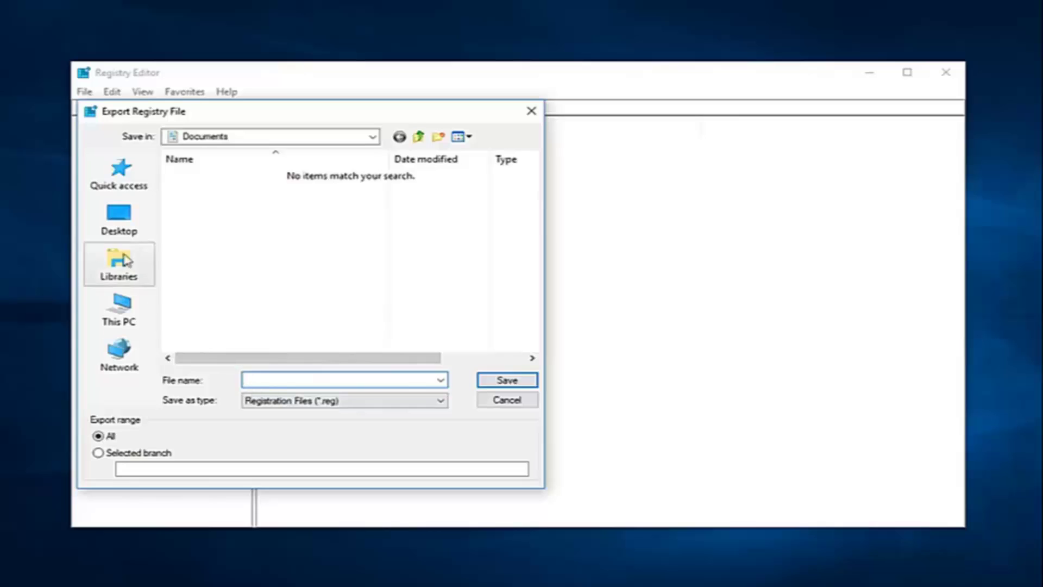
click(116, 218)
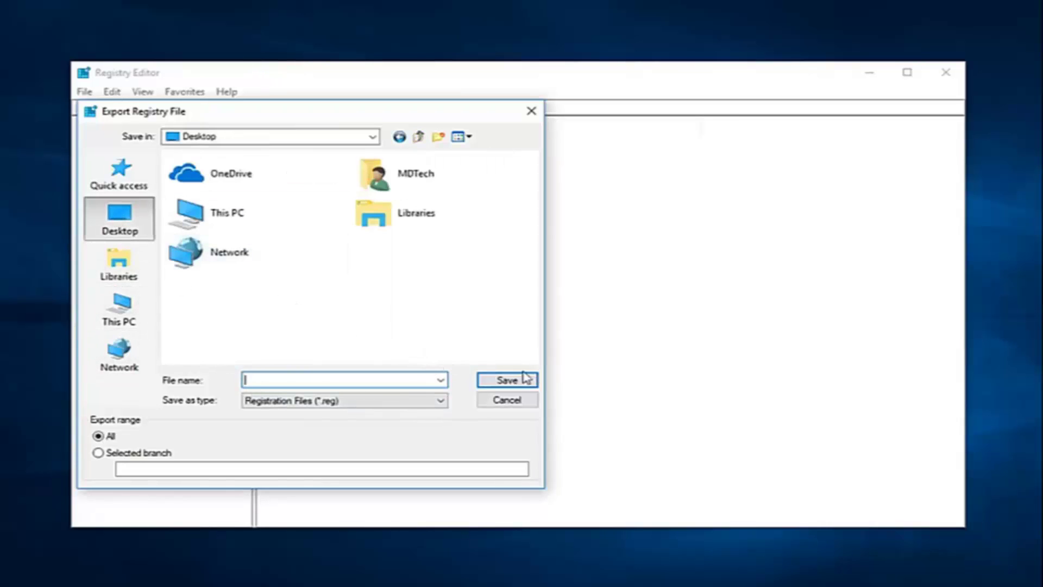
click(506, 401)
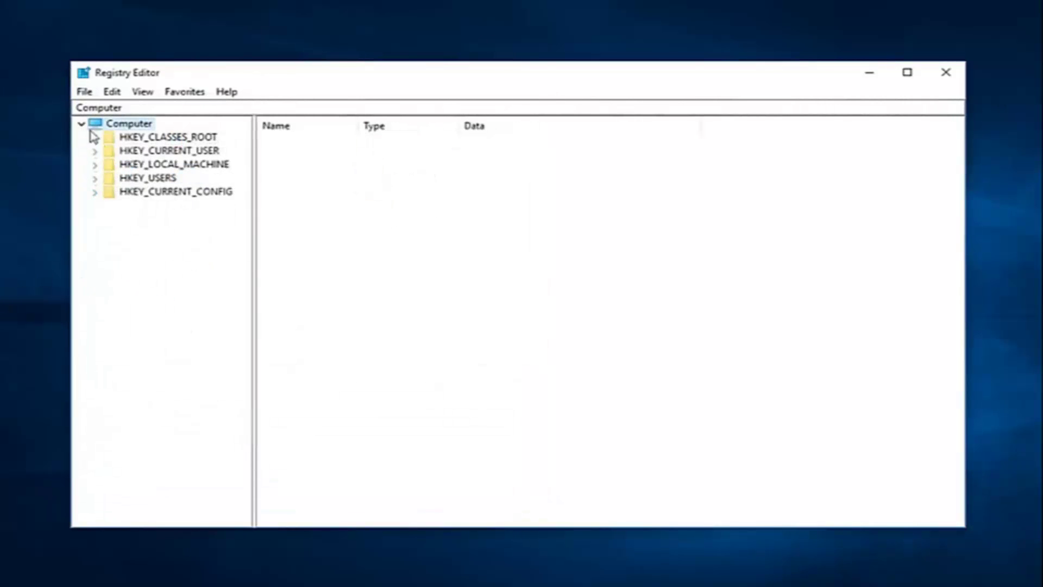
click(83, 93)
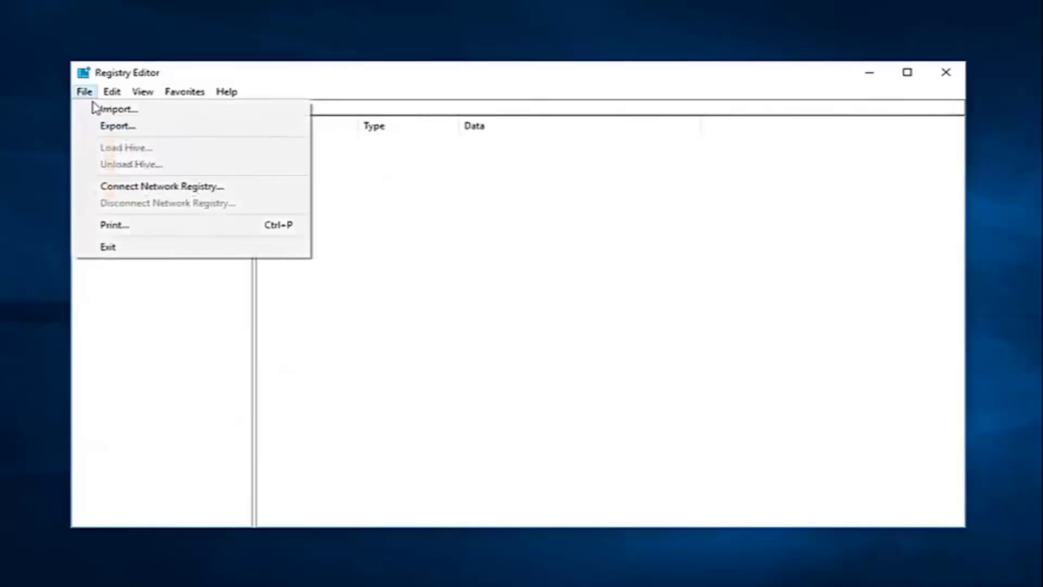
click(116, 109)
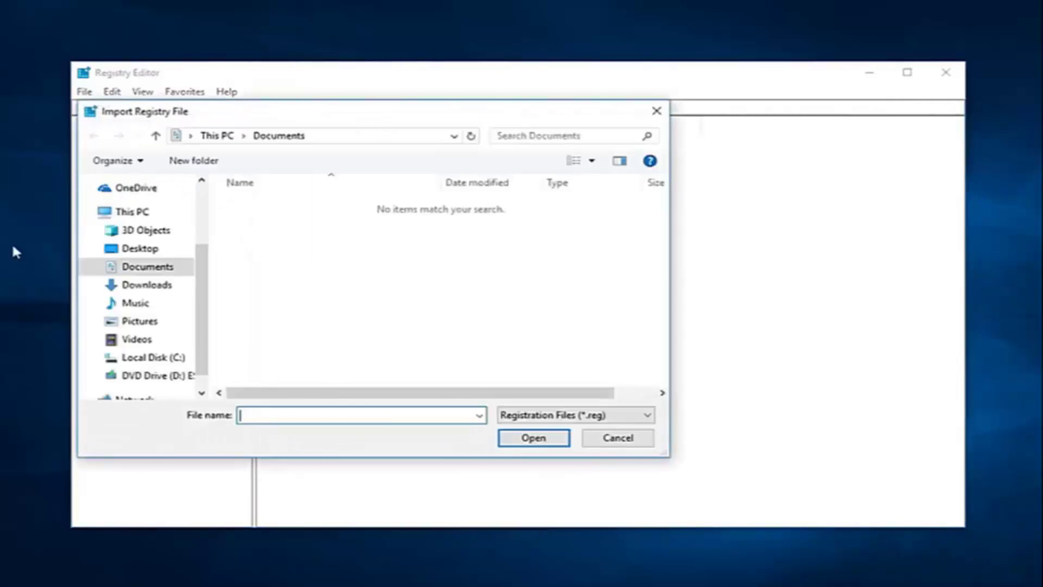
click(657, 111)
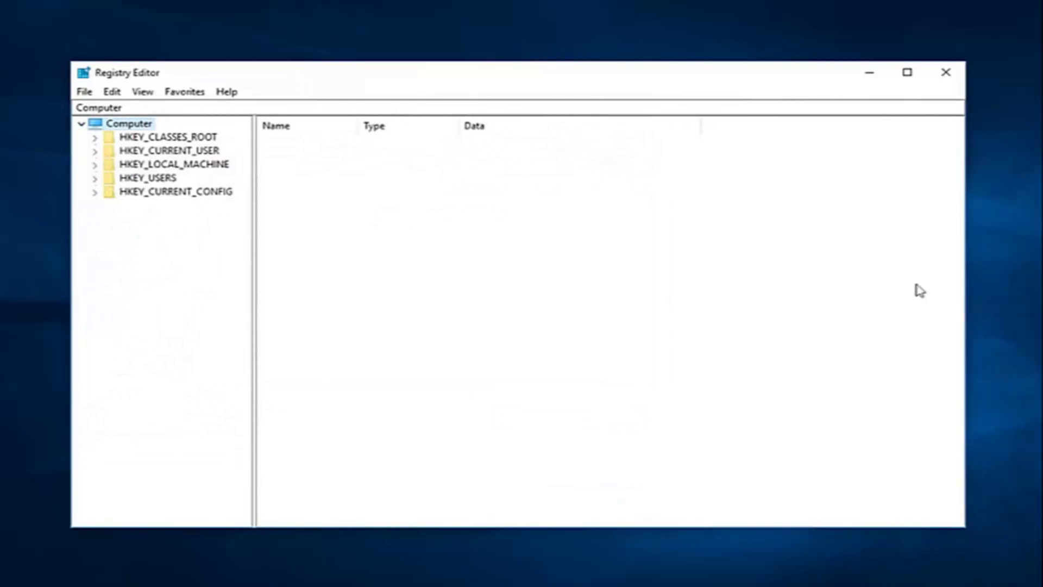
- Expand HKEY_LOCAL_MACHINE > SOFTWARE > Microsoft and widen the key tree pane
click(187, 168)
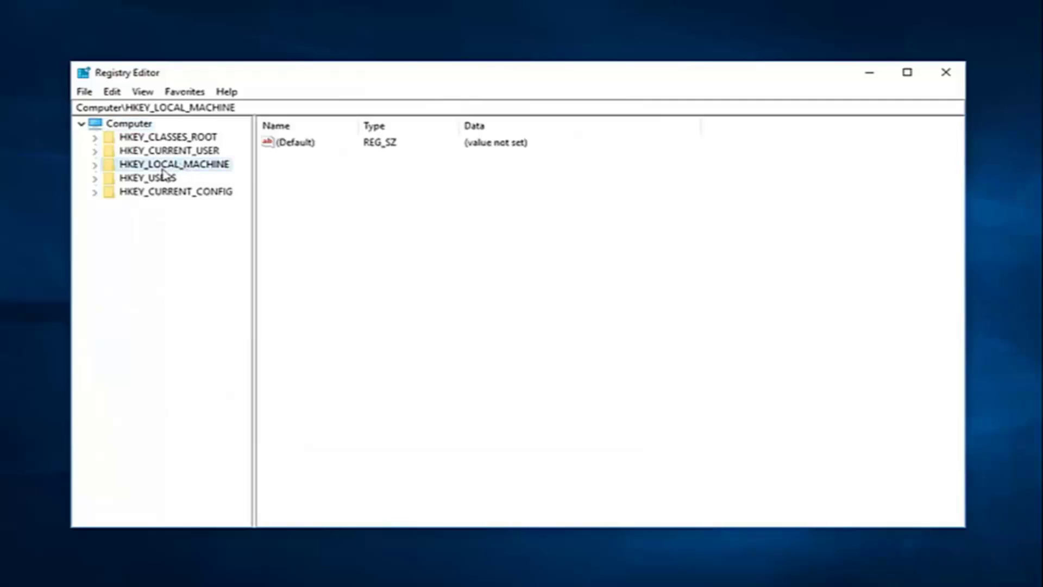
click(94, 166)
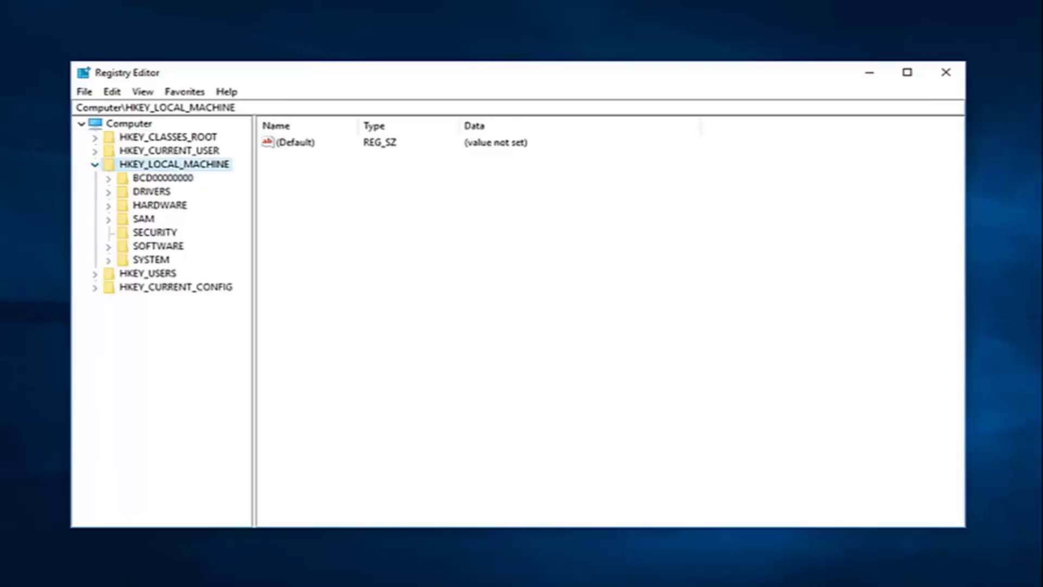
click(109, 247)
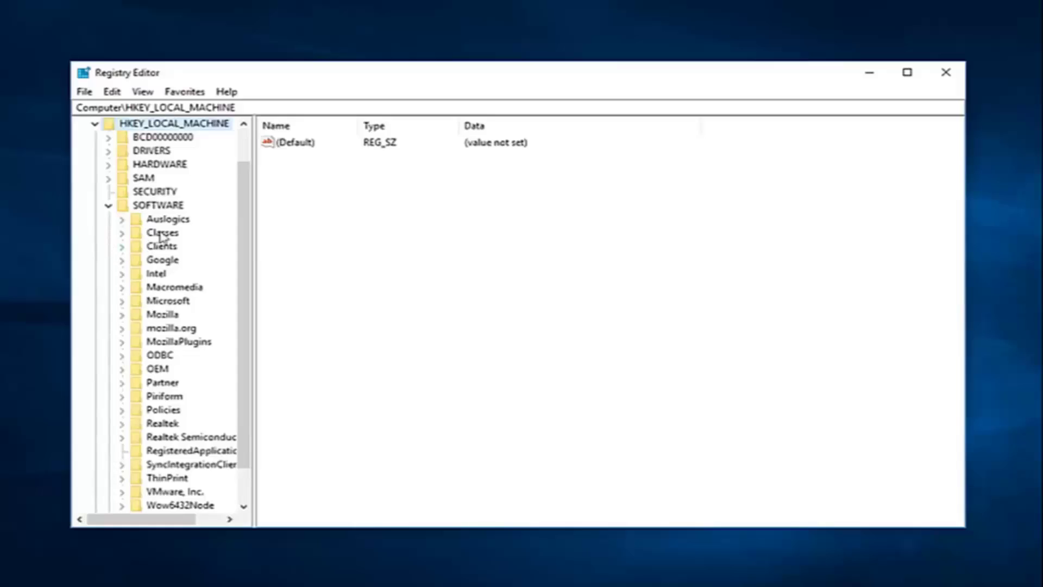
scroll(160, 235, down, 1)
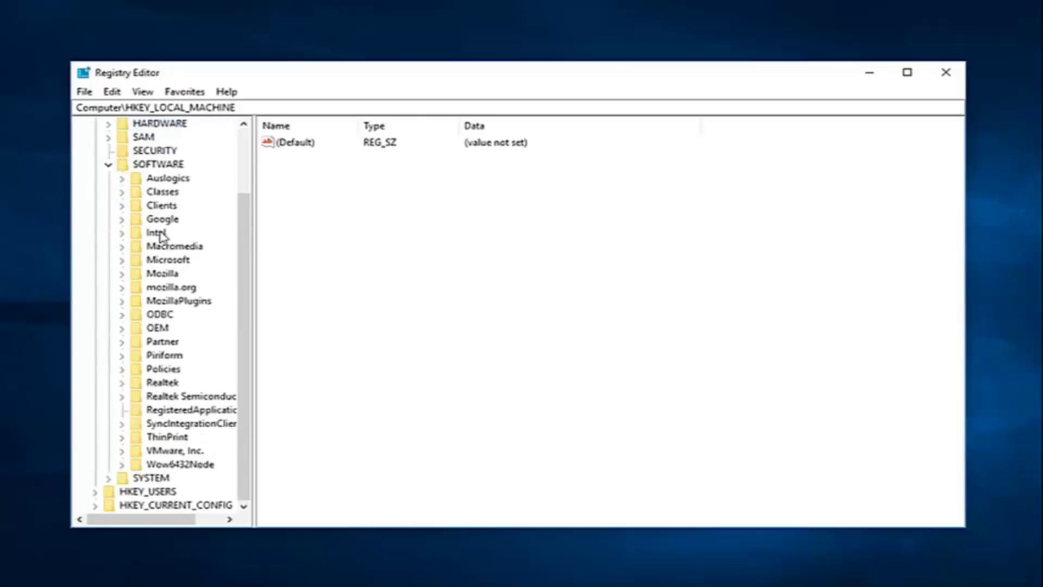
click(155, 262)
click(122, 261)
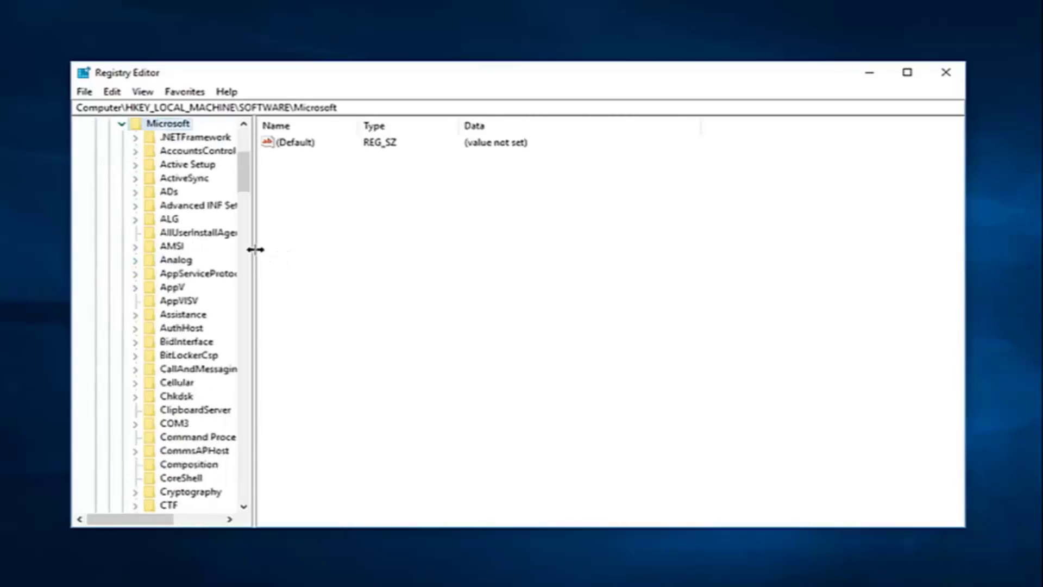
drag(256, 249, 395, 239)
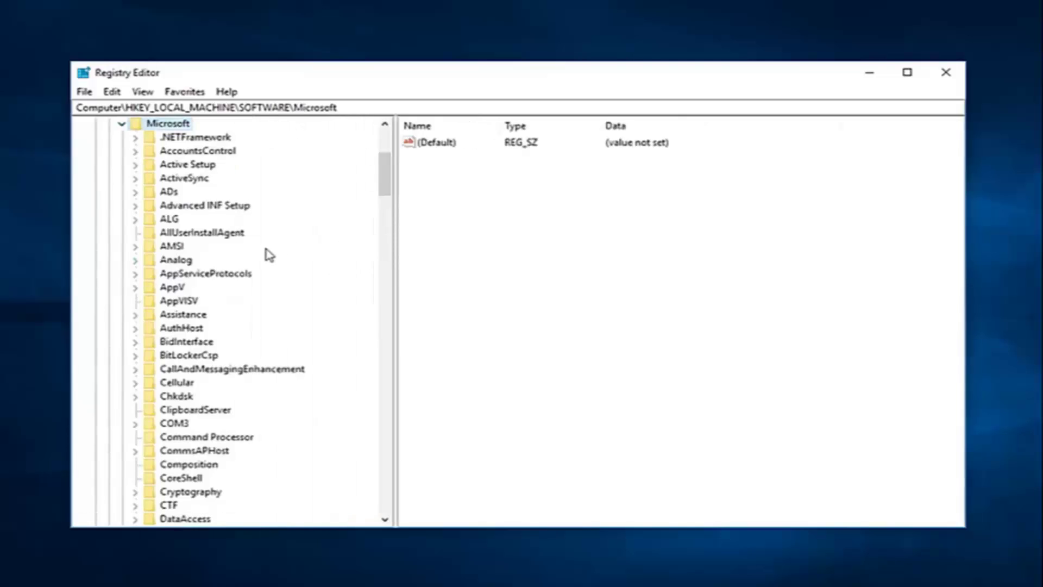
scroll(234, 315, down, 9)
scroll(232, 331, down, 20)
scroll(228, 330, down, 20)
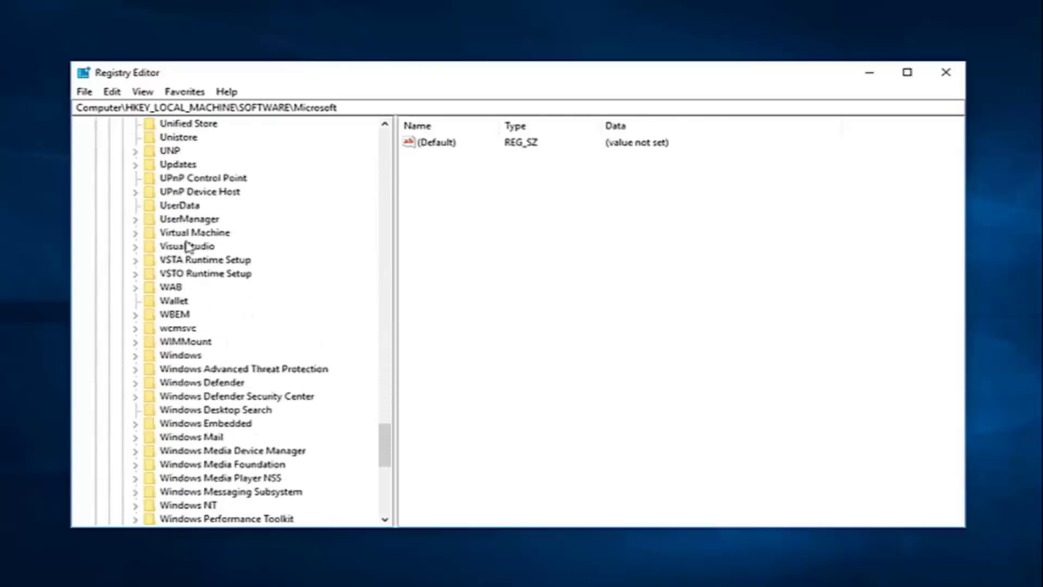
- Expand Windows NT > CurrentVersion > ProfileList and select the S-1-5-18 key
click(189, 504)
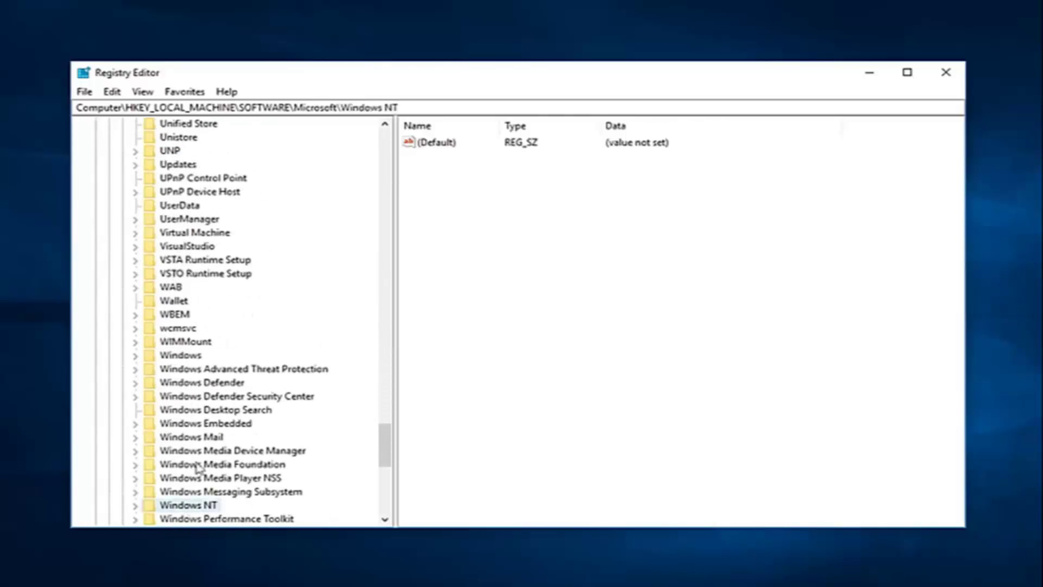
scroll(196, 462, down, 3)
click(135, 383)
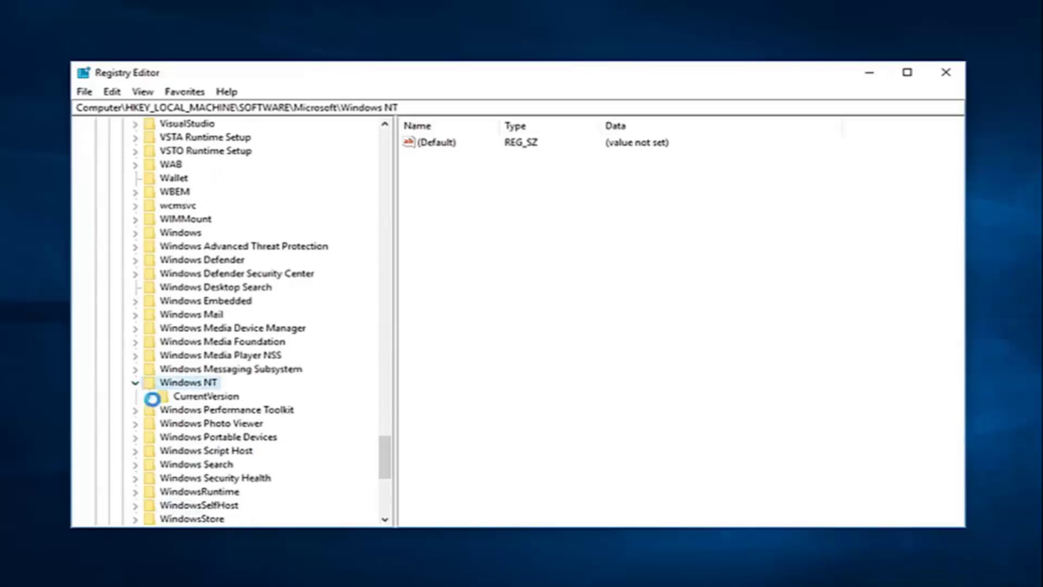
click(151, 400)
scroll(203, 369, down, 4)
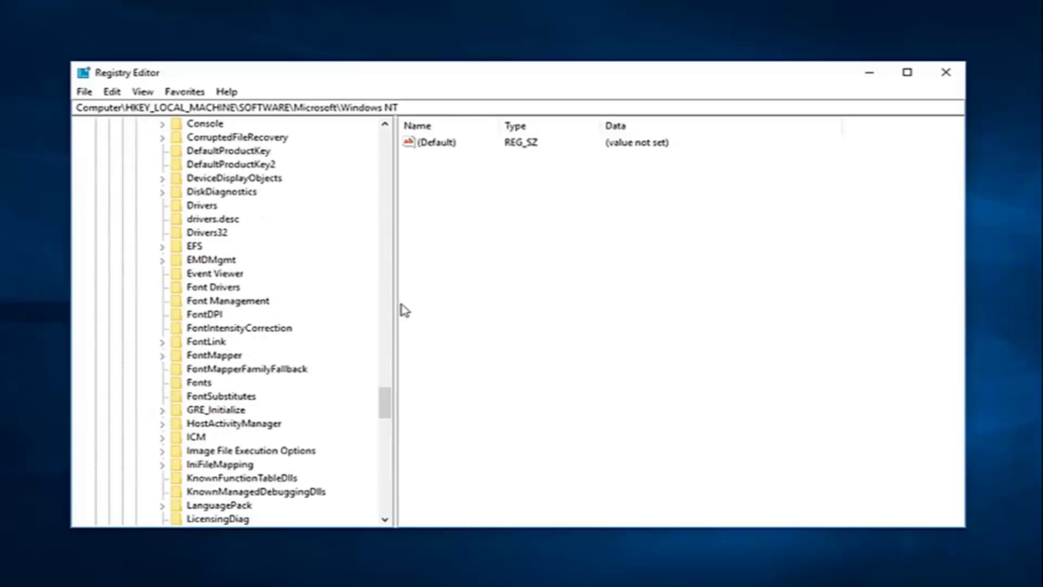
scroll(207, 369, down, 9)
double_click(196, 448)
scroll(209, 447, down, 3)
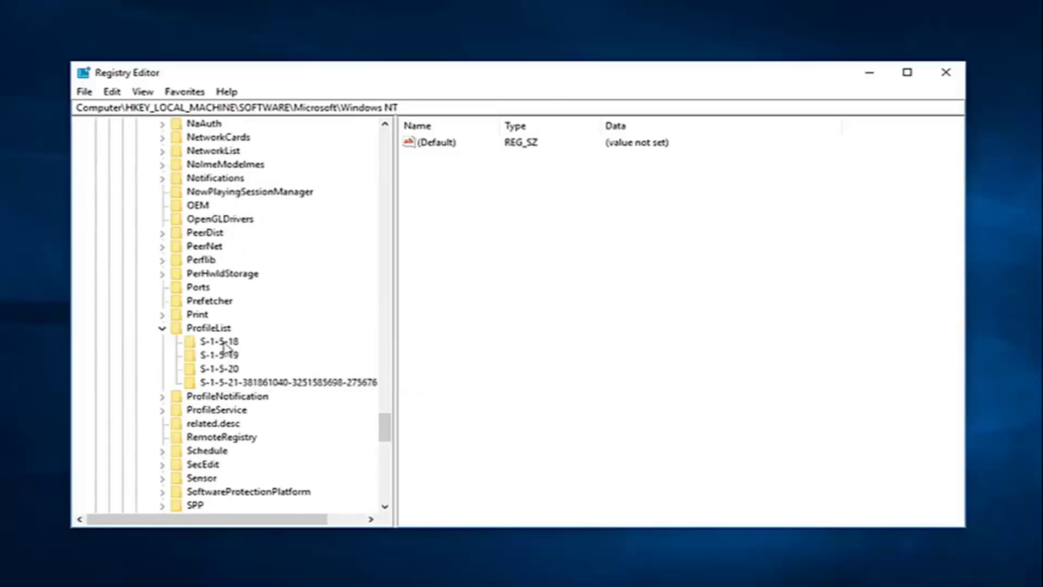
click(227, 342)
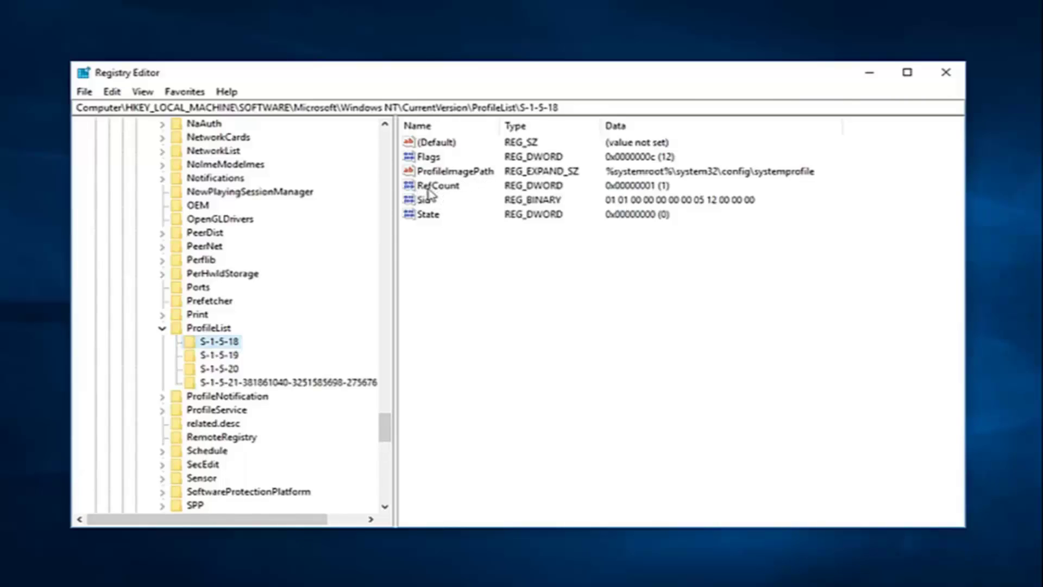
- Change the RefCount value data of S-1-5-18 to 0, then close Registry Editor
double_click(437, 187)
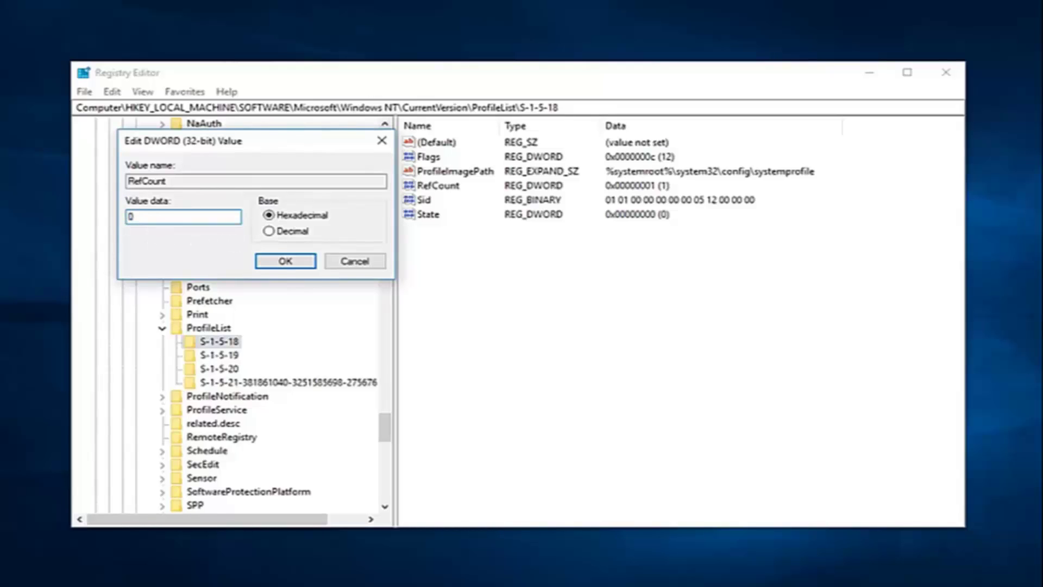
click(285, 262)
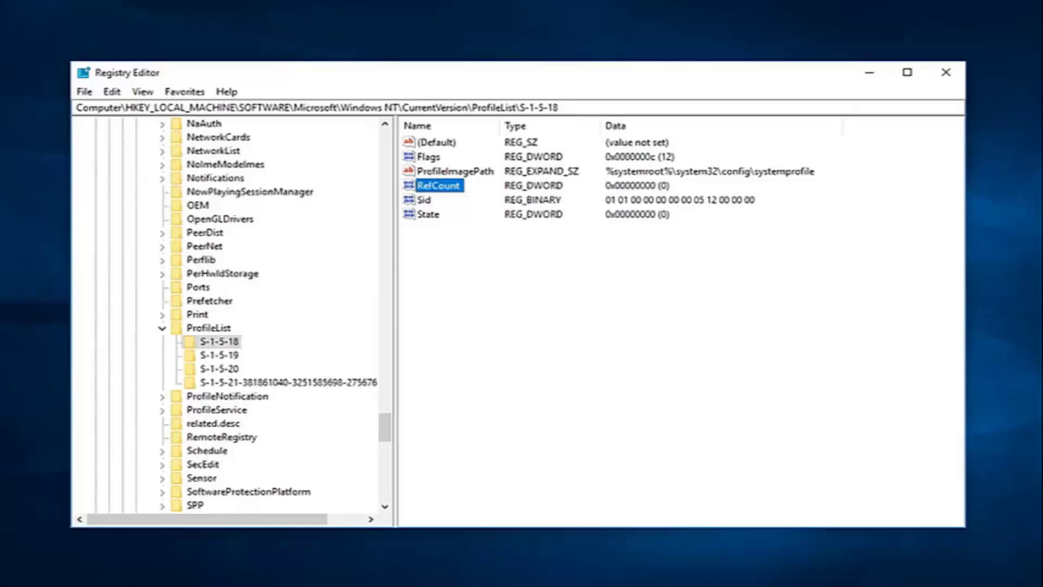
click(946, 73)
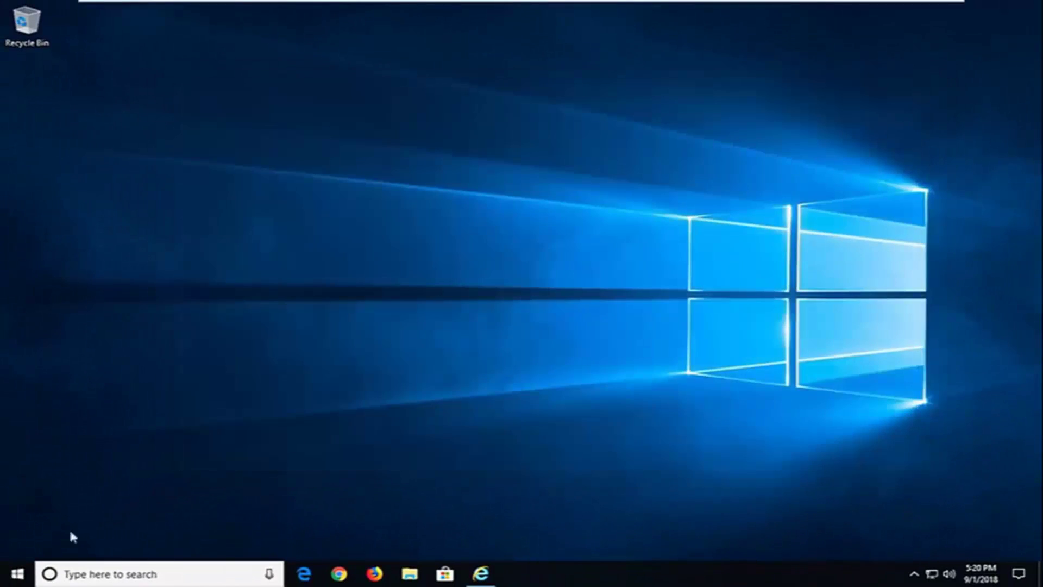
- Search 'windows updates' in the Start menu and open the Check for updates settings page
click(15, 573)
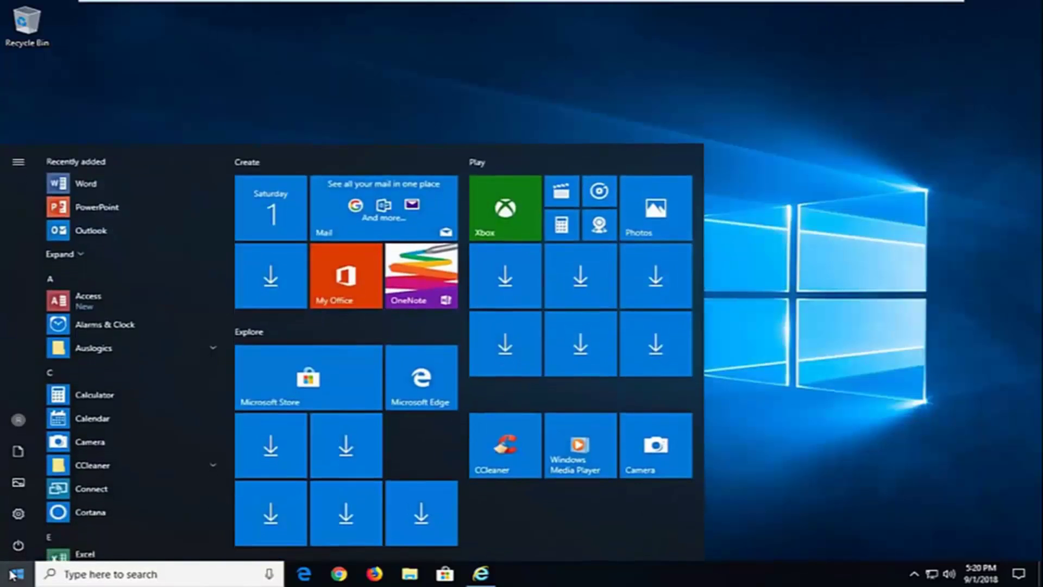
text(windows upda)
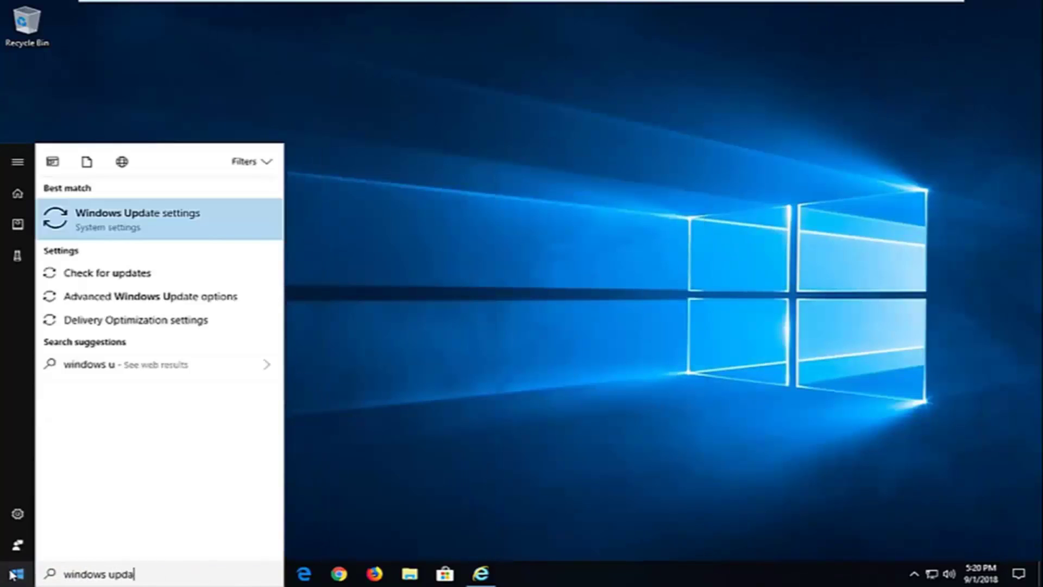
text(tes)
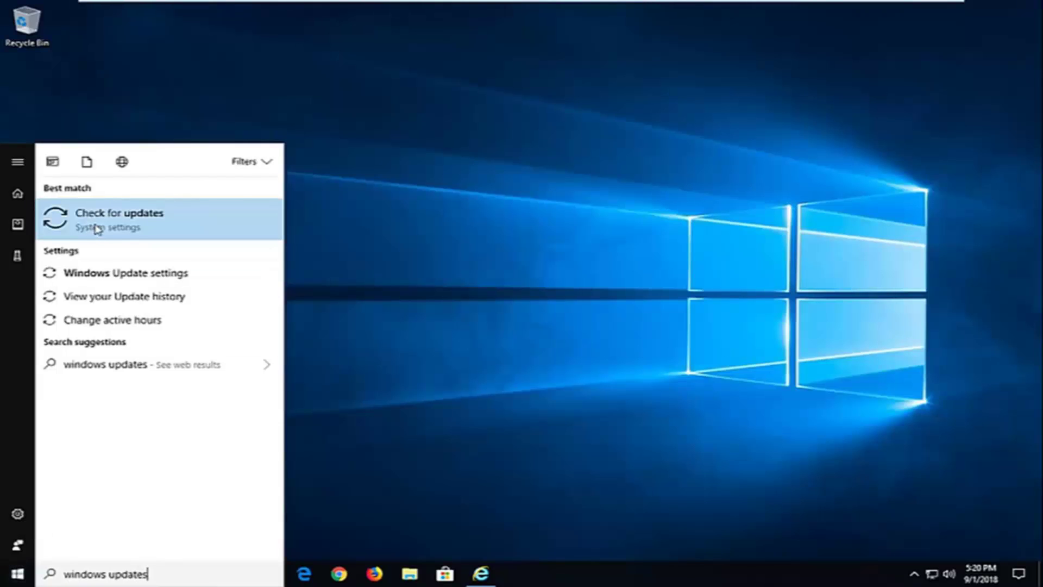
click(96, 228)
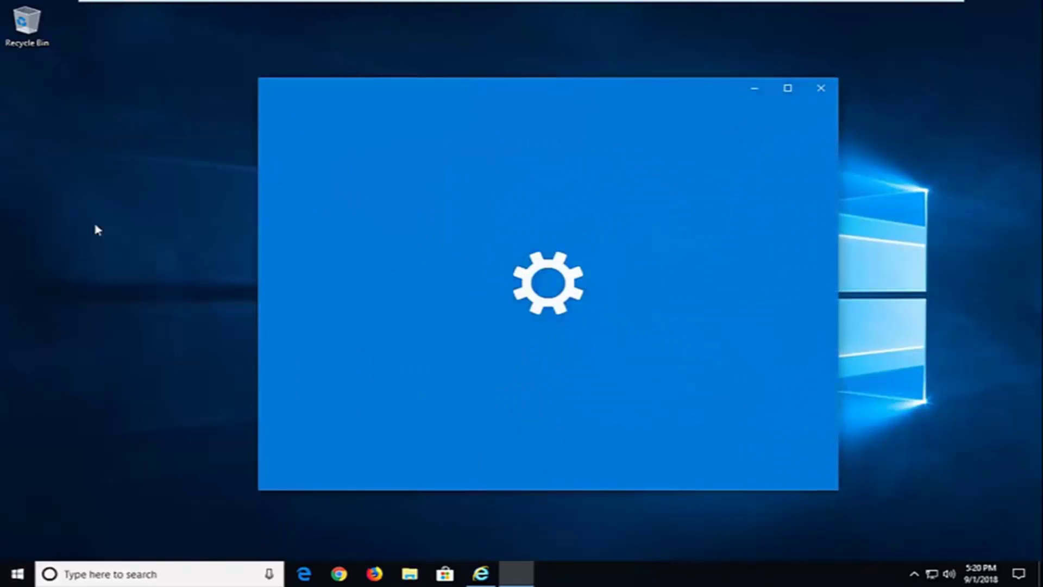